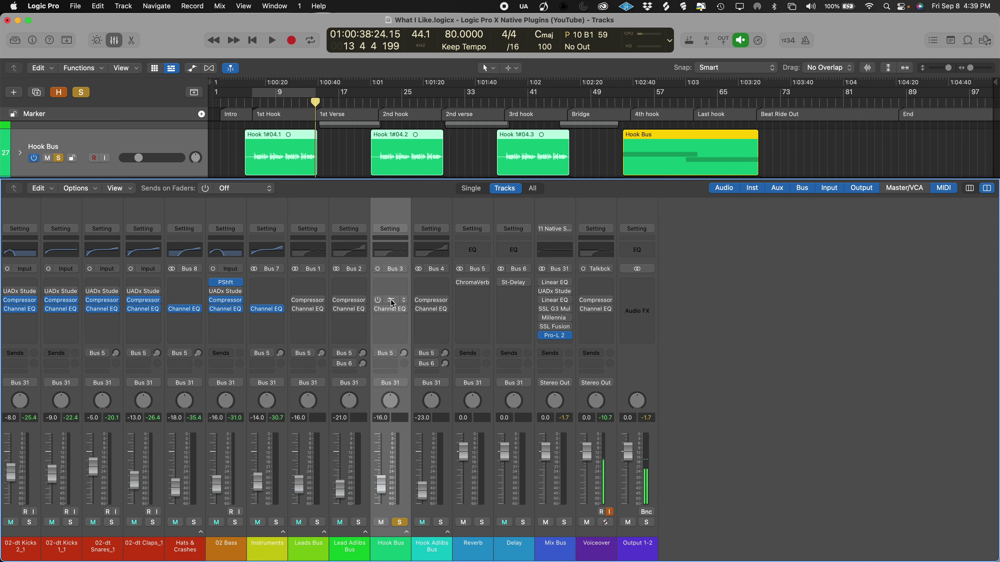
Open the Hook Bus Compressor, listen to the first hook with it bypassed, and review its ratio, attack and knee settings
{"action": "key", "text": "space"}
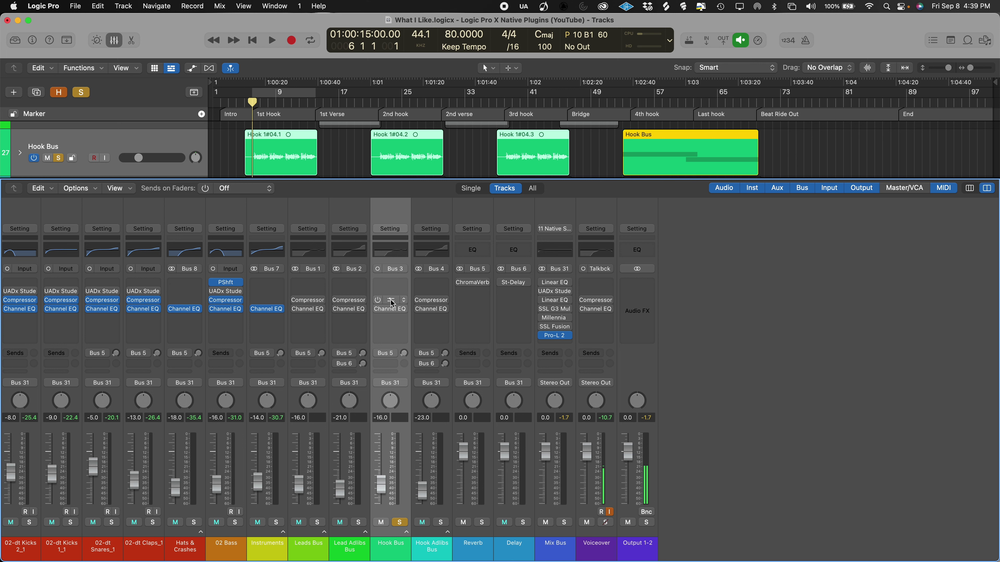
{"action": "left_click", "coordinate": [391, 301]}
{"action": "left_click_drag", "start_coordinate": [352, 149], "coordinate": [476, 197]}
{"action": "key", "text": "space"}
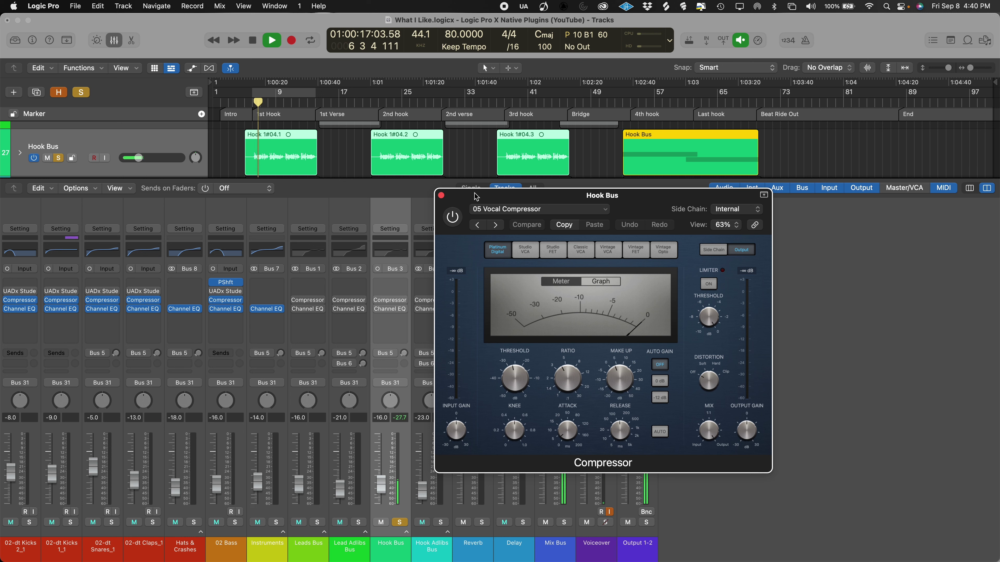
{"action": "mouse_move", "coordinate": [563, 199]}
{"action": "left_mouse_down"}
{"action": "mouse_move", "coordinate": [563, 219]}
{"action": "mouse_move", "coordinate": [557, 209]}
{"action": "left_mouse_up"}
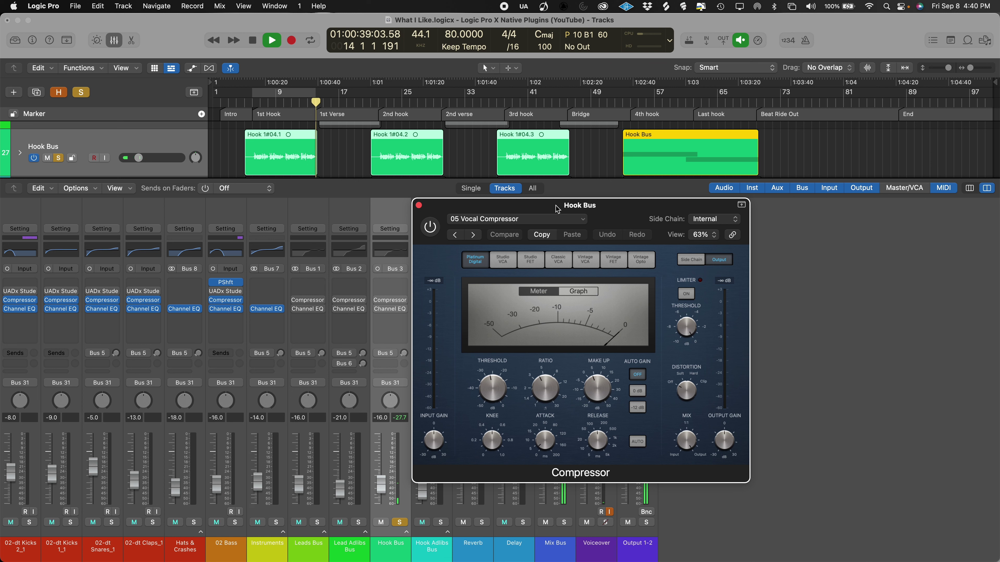
{"action": "key", "text": "space"}
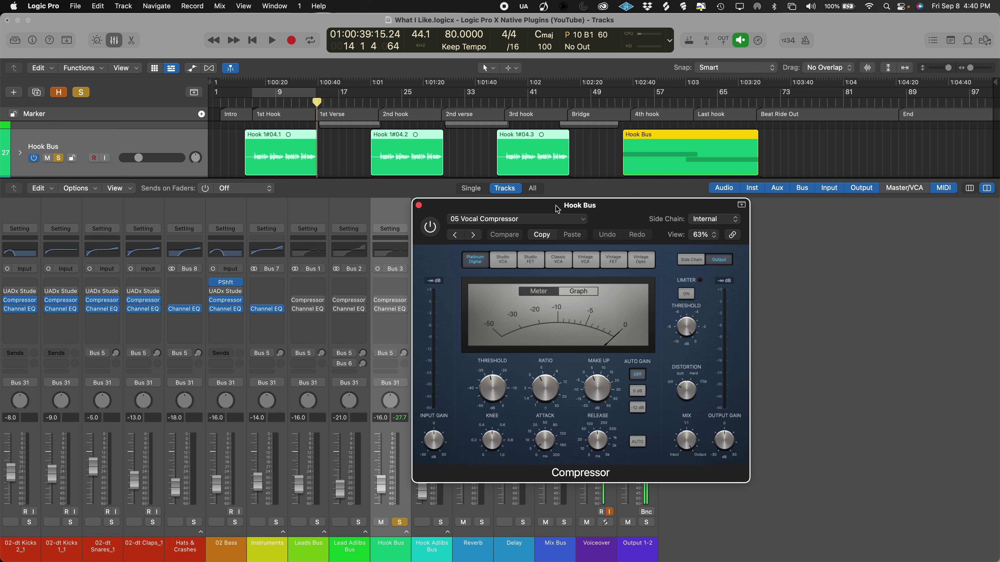
{"action": "left_click_drag", "start_coordinate": [557, 209], "coordinate": [559, 206]}
{"action": "mouse_move", "coordinate": [551, 390]}
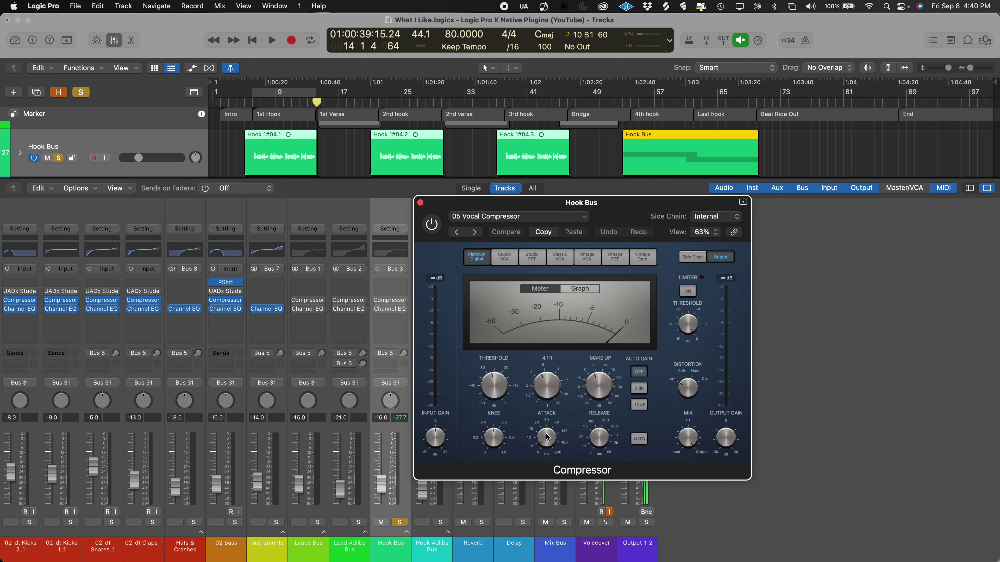
{"action": "mouse_move", "coordinate": [494, 441]}
Compare the hook during playback with the Hook Bus Compressor bypassed and enabled, leave it enabled, and close its window
{"action": "key", "text": "space"}
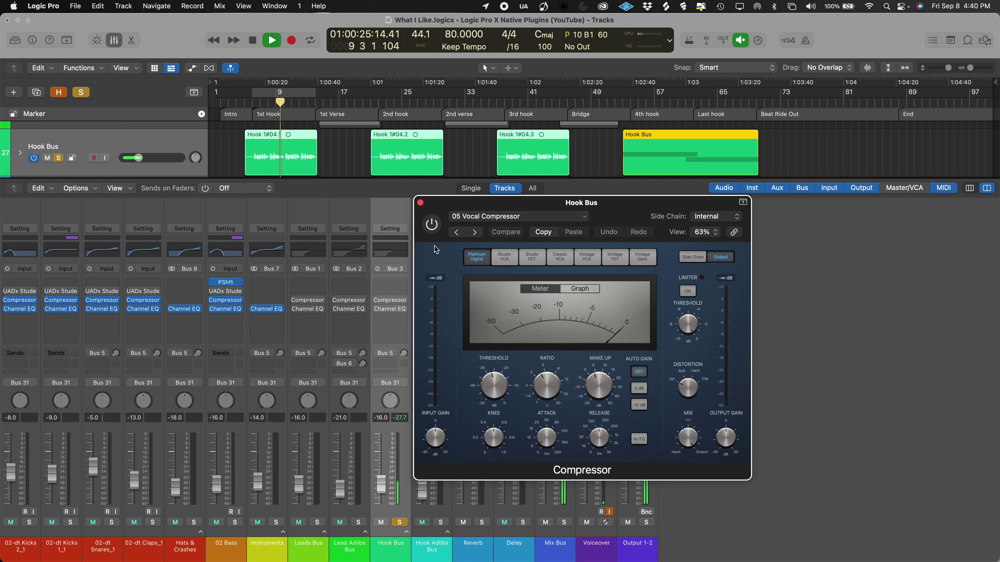
{"action": "left_click", "coordinate": [431, 225]}
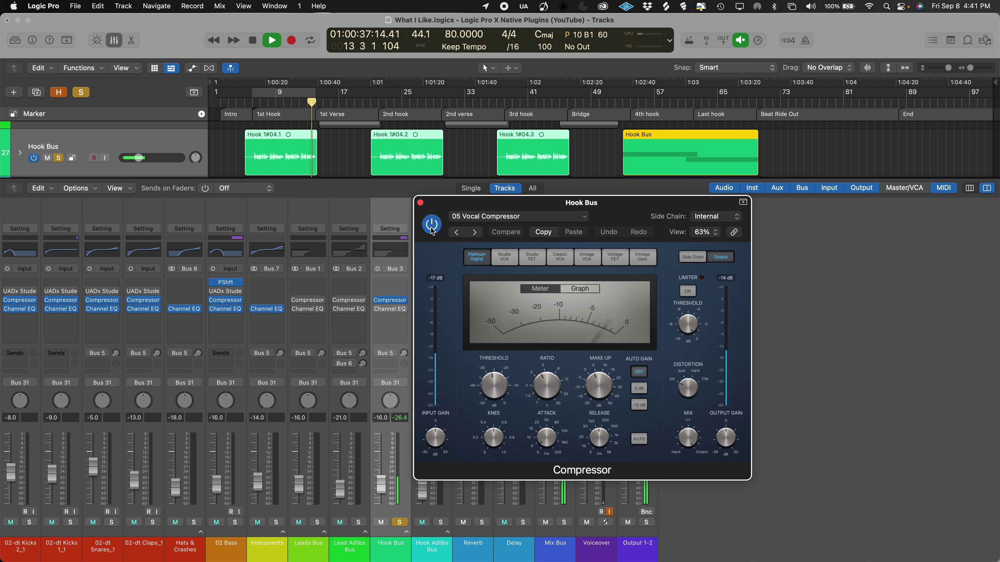
{"action": "key", "text": "space"}
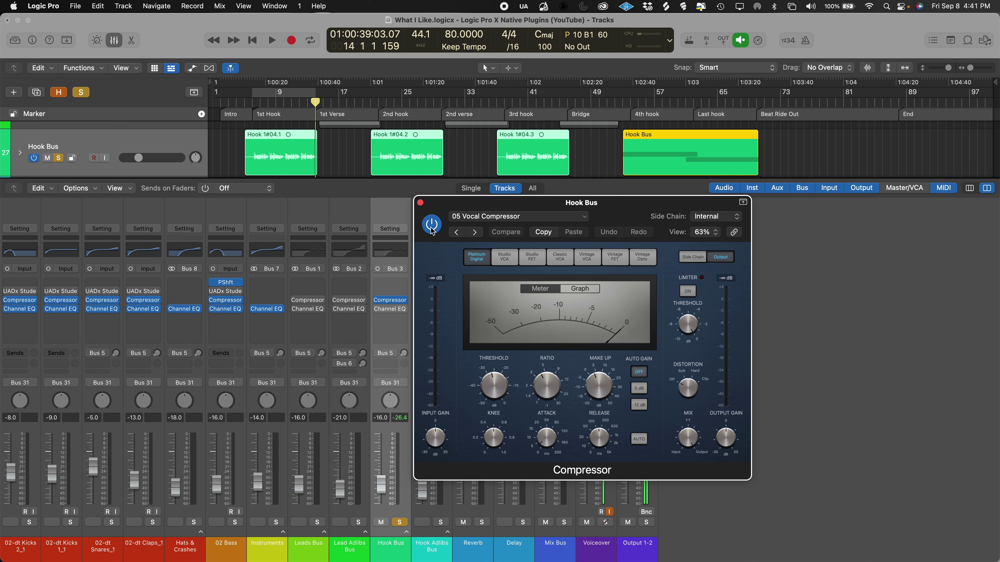
{"action": "left_click", "coordinate": [431, 224]}
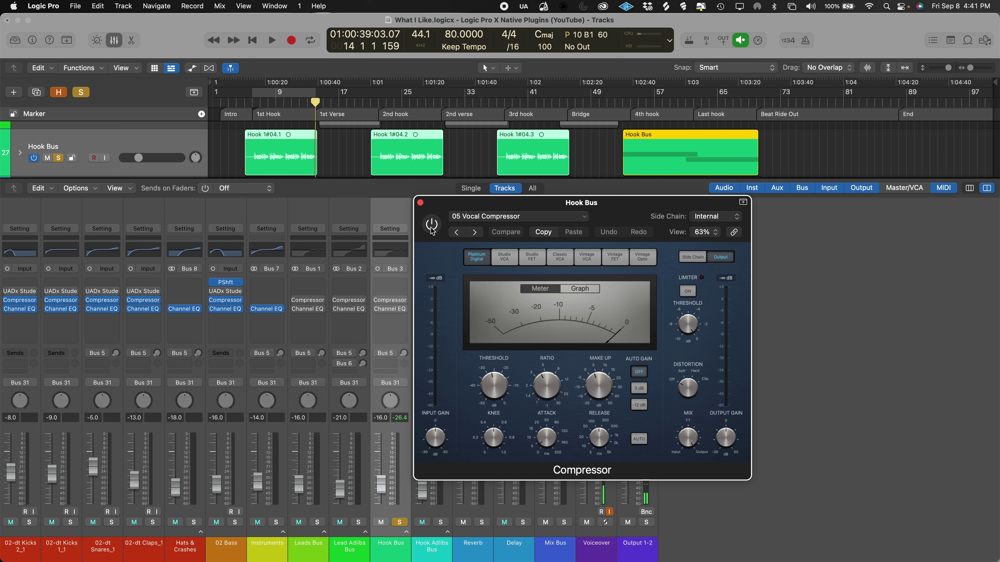
{"action": "key", "text": "space"}
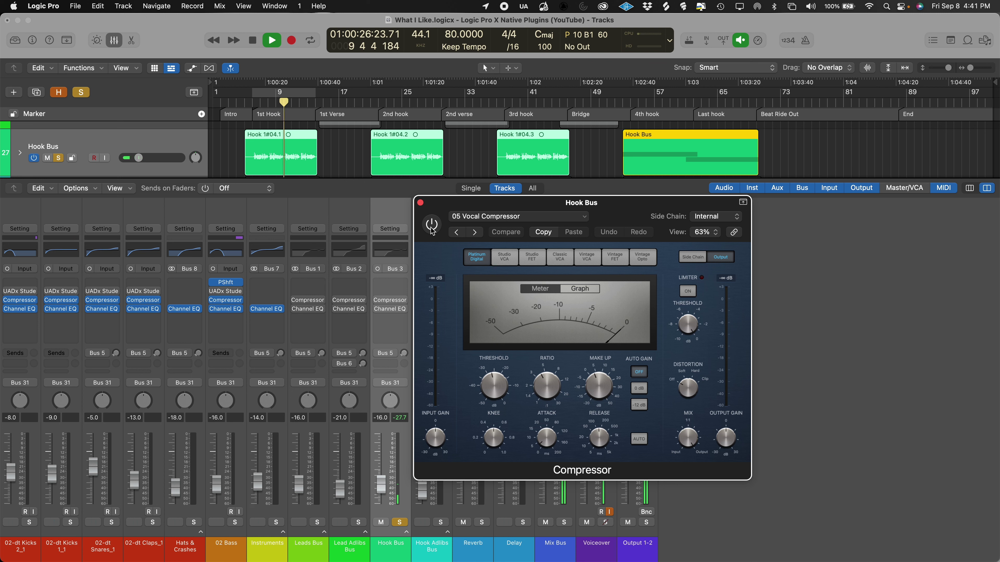
{"action": "left_click", "coordinate": [431, 230]}
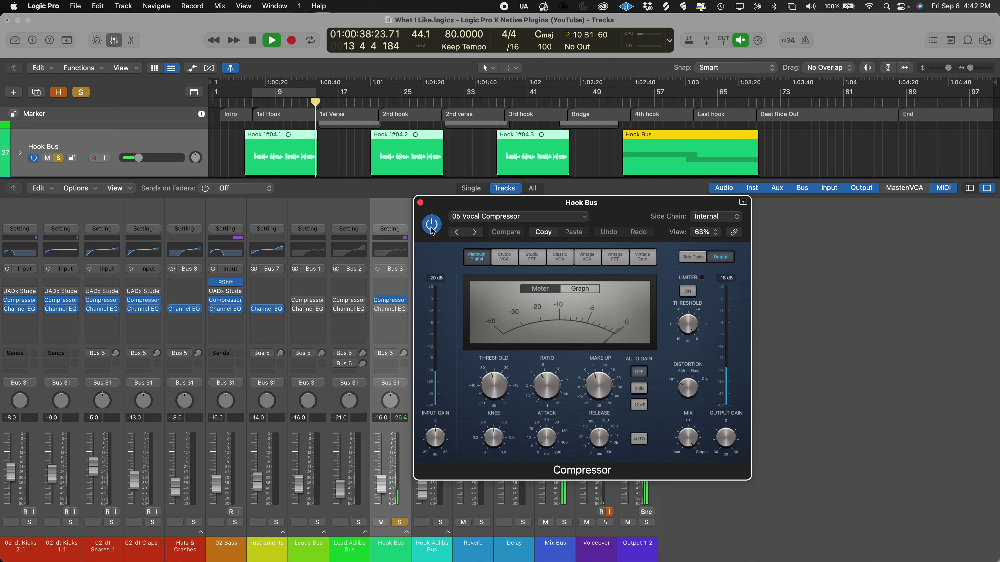
{"action": "key", "text": "space"}
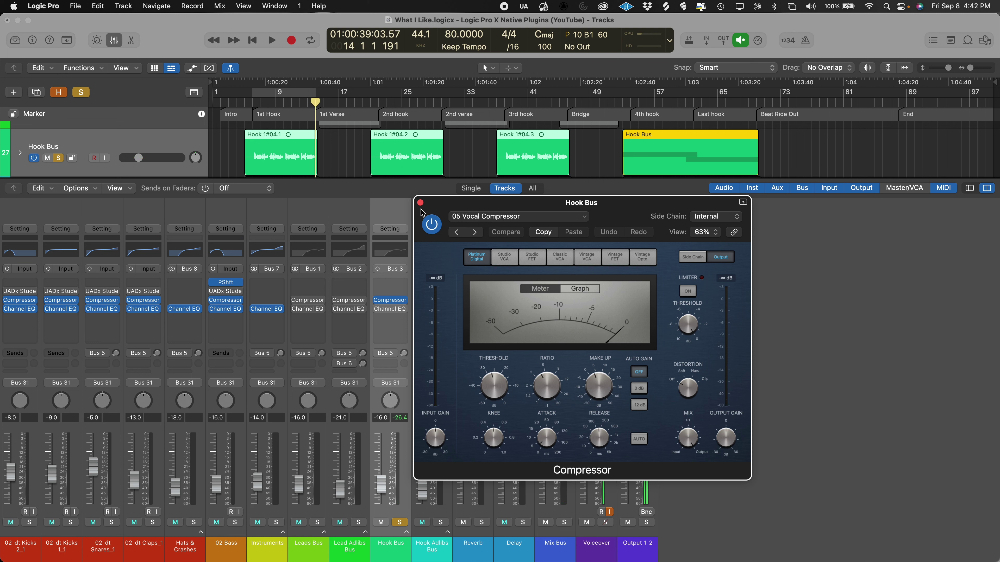
{"action": "left_click", "coordinate": [420, 202]}
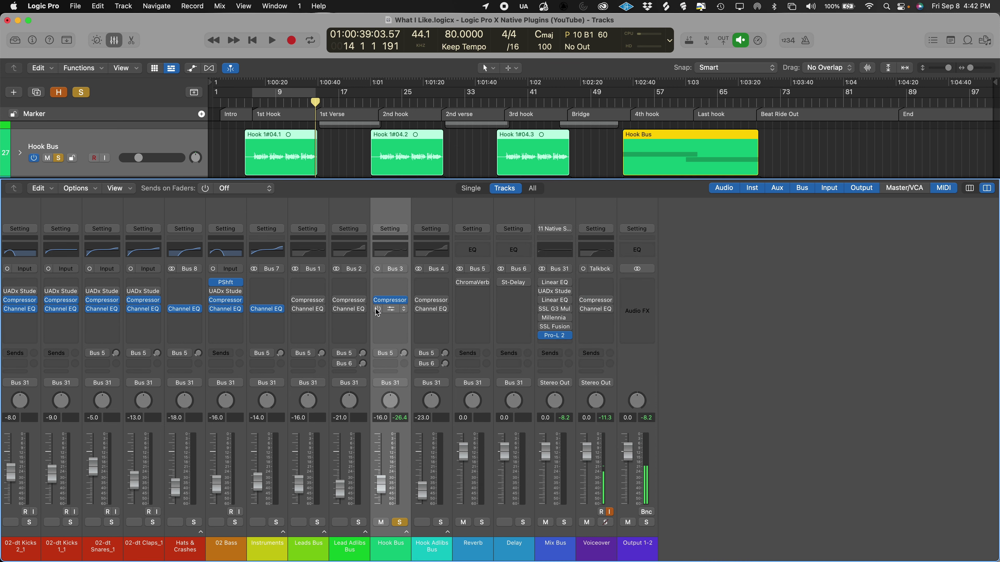
Compare the hook during playback with the Hook Bus Channel EQ bypassed and enabled, leave it enabled, and close its window
{"action": "left_click", "coordinate": [390, 309]}
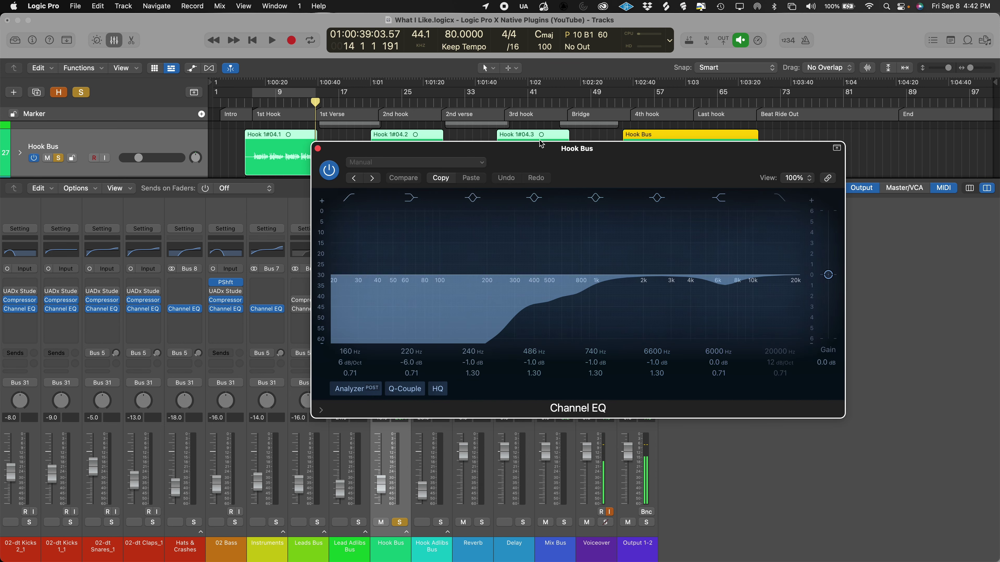
{"action": "left_click_drag", "start_coordinate": [542, 151], "coordinate": [641, 178]}
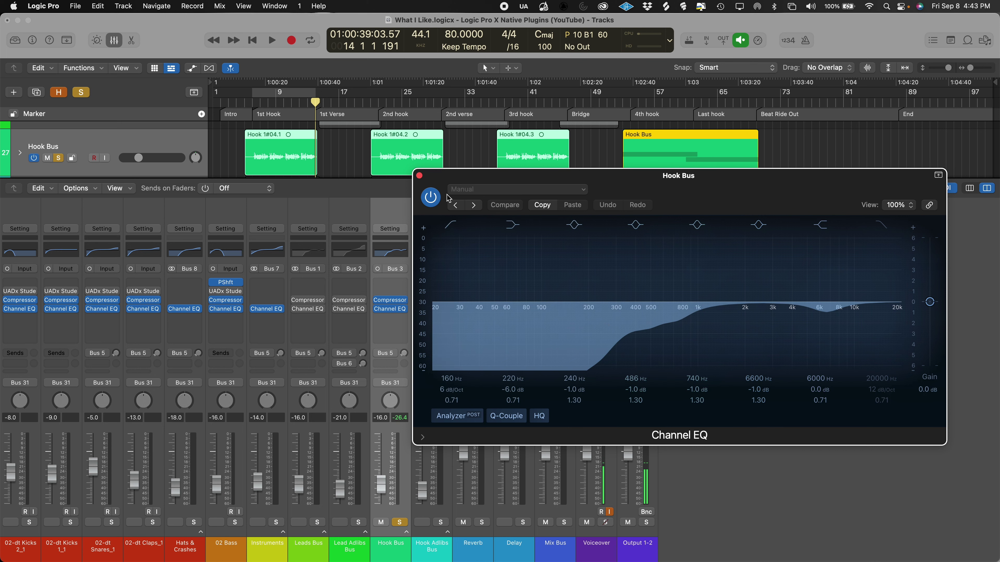
{"action": "left_click", "coordinate": [430, 197]}
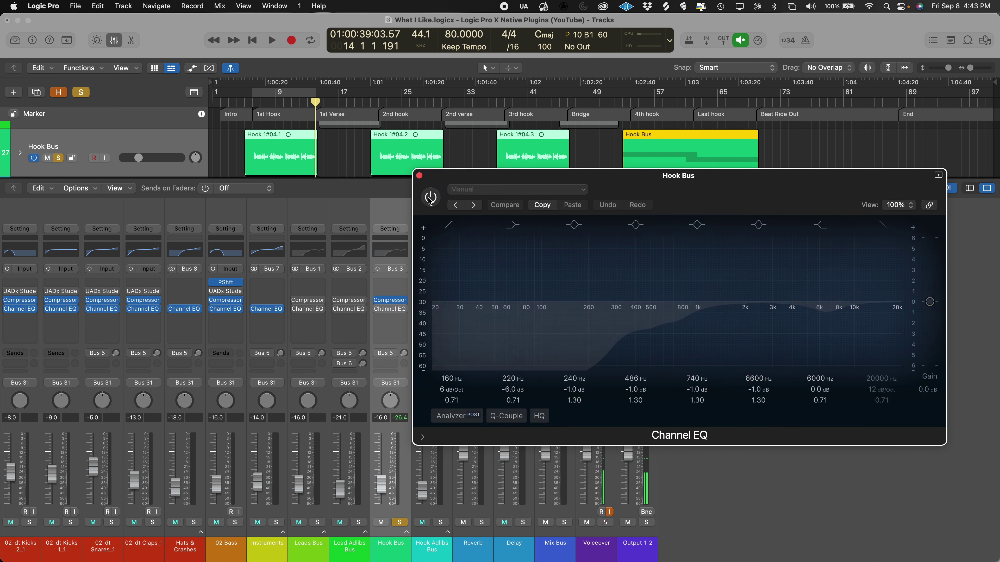
{"action": "key", "text": "space"}
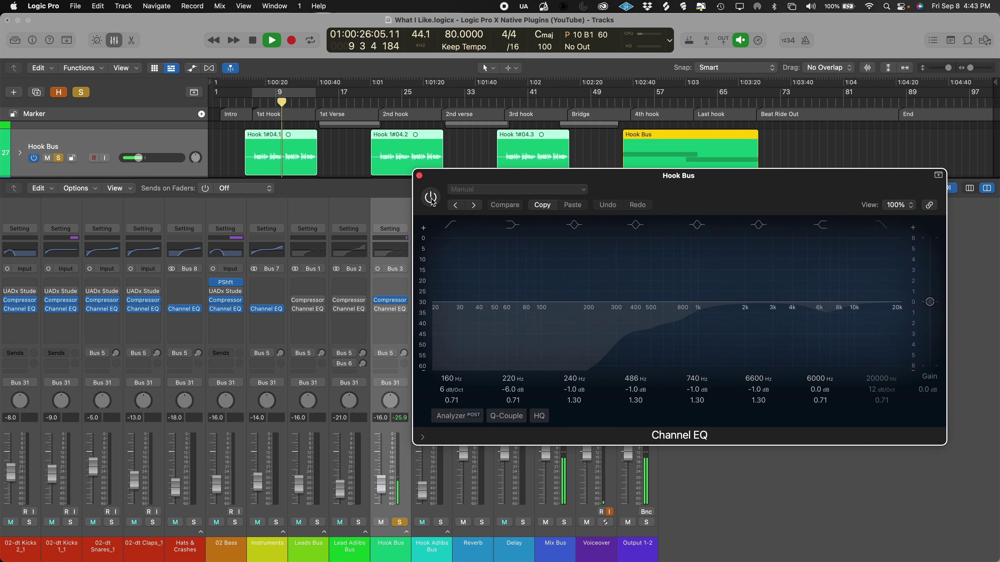
{"action": "left_click", "coordinate": [431, 198]}
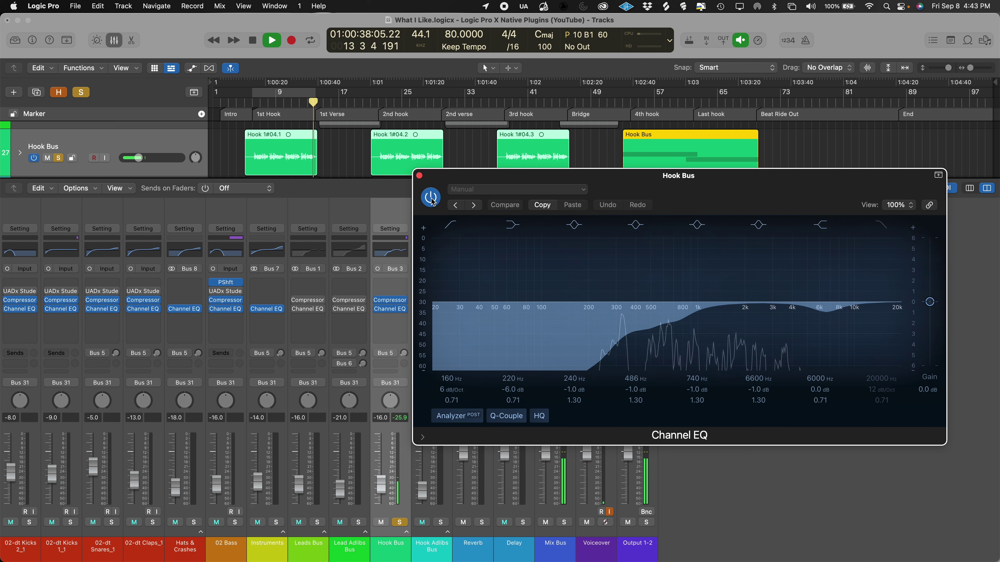
{"action": "key", "text": "space"}
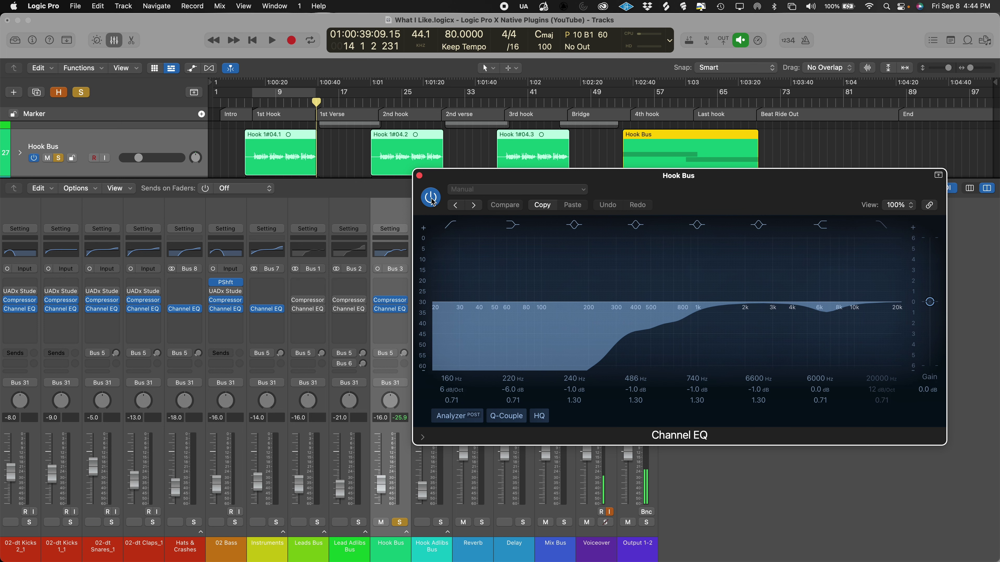
{"action": "left_click", "coordinate": [419, 176]}
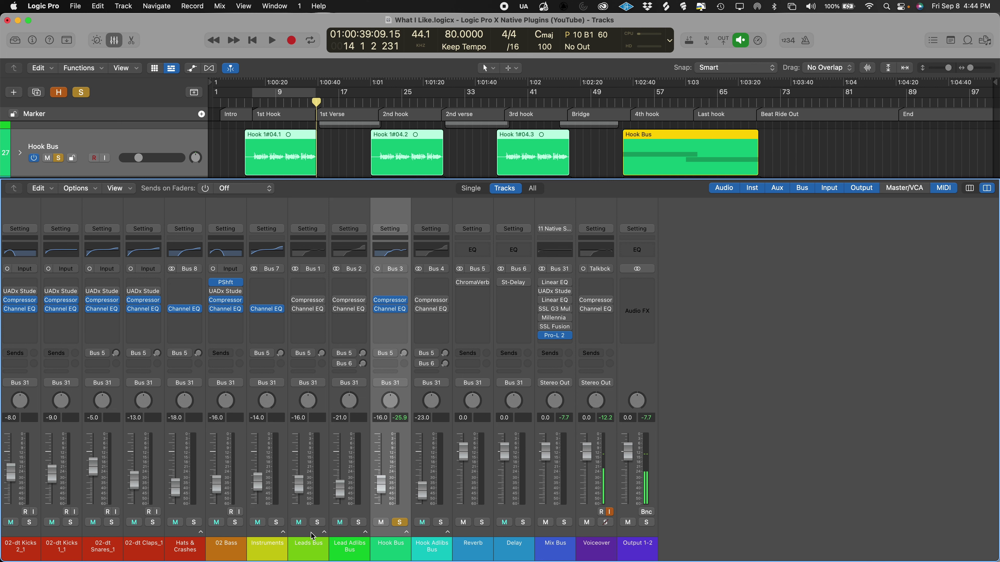
Solo the drum, bass and Instruments channels alongside the Hook Bus and play the hook with their Compressor and Channel EQ inserts bypassed
{"action": "left_click_drag", "start_coordinate": [262, 528], "coordinate": [21, 519]}
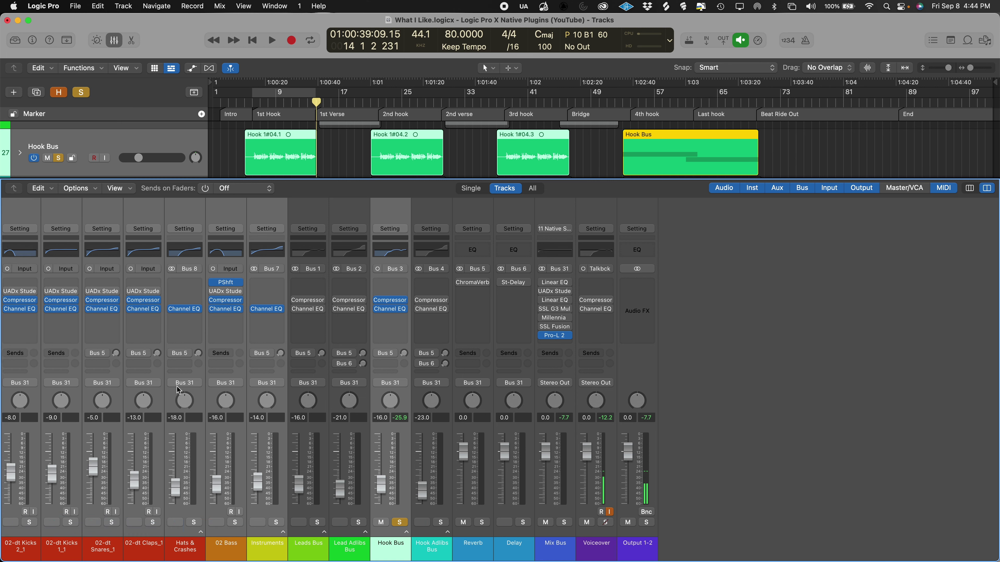
{"action": "left_click", "coordinate": [8, 300]}
{"action": "left_click", "coordinate": [8, 309]}
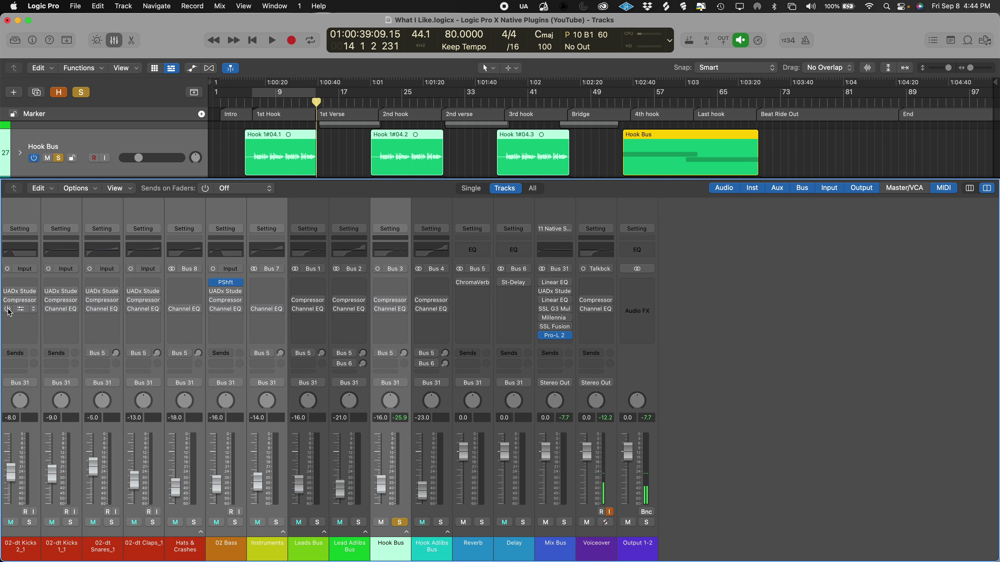
{"action": "key", "text": "space"}
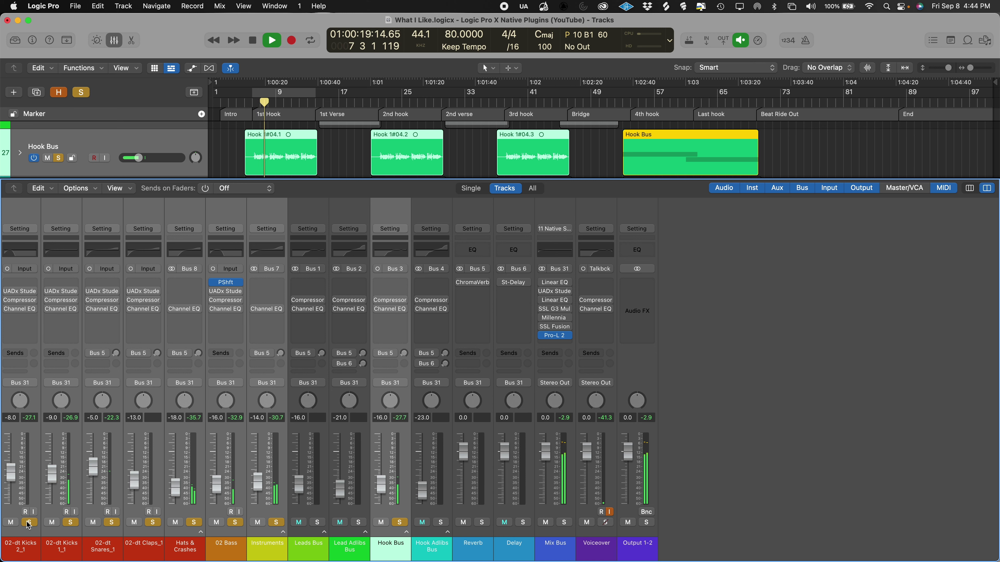
Re-enable the Compressor and Channel EQ inserts on the selected channels during playback to hear the processed mix, and stop playback
{"action": "mouse_move", "coordinate": [7, 302]}
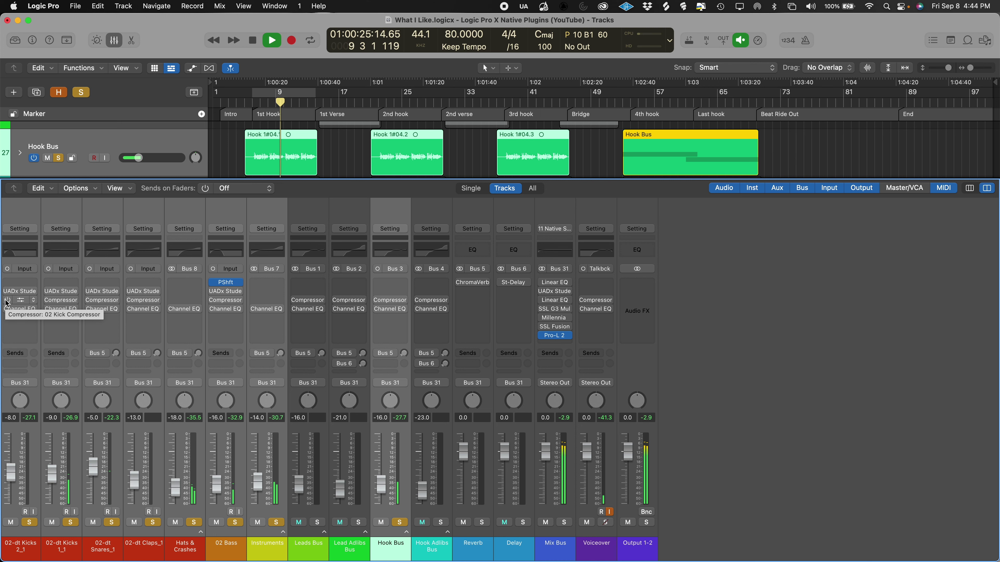
{"action": "left_click", "coordinate": [7, 301]}
{"action": "left_click", "coordinate": [7, 310]}
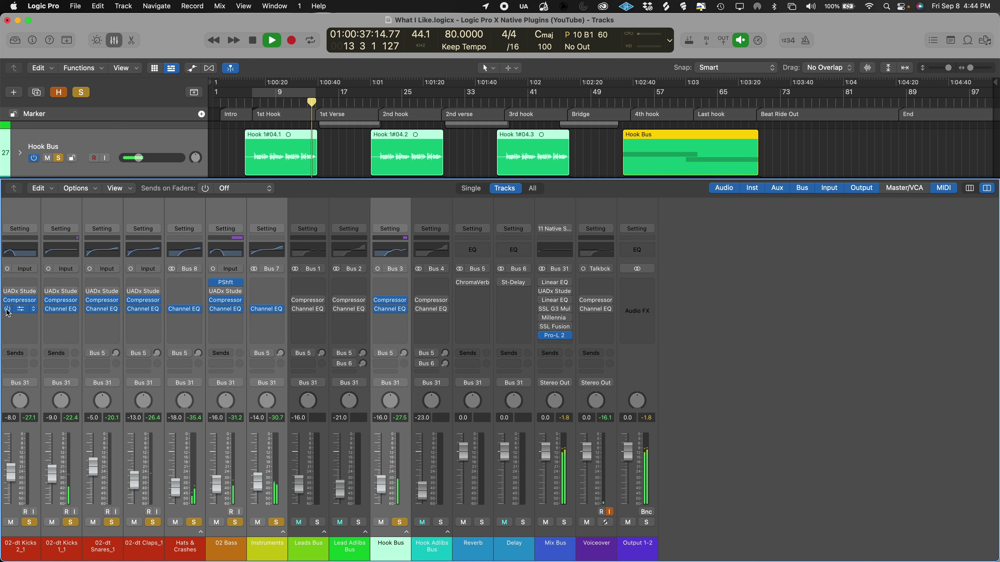
{"action": "key", "text": "space"}
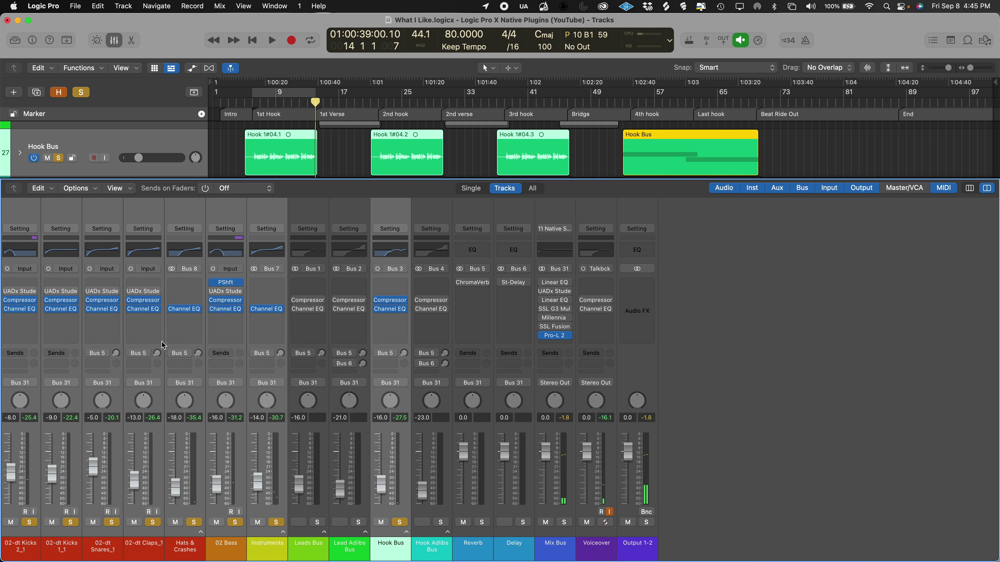
Clear the solo on all selected channels and leave only the Hook Bus channel selected
{"action": "left_click", "coordinate": [278, 522]}
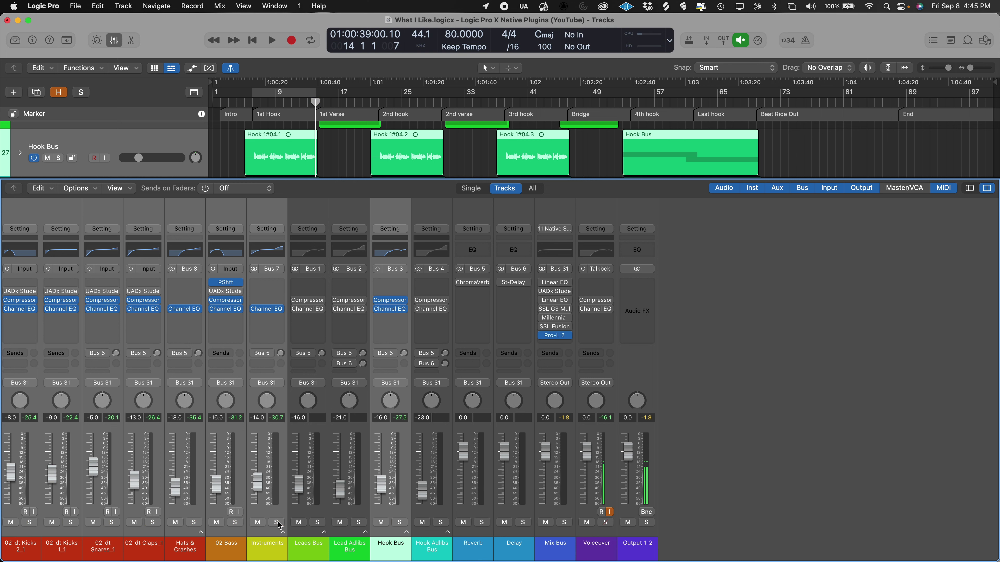
{"action": "left_click", "coordinate": [393, 534]}
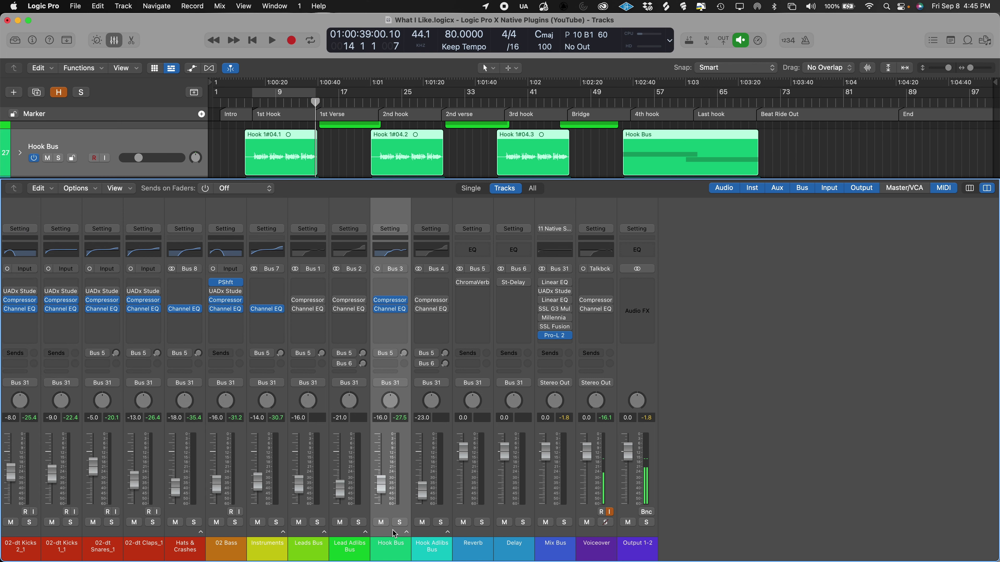